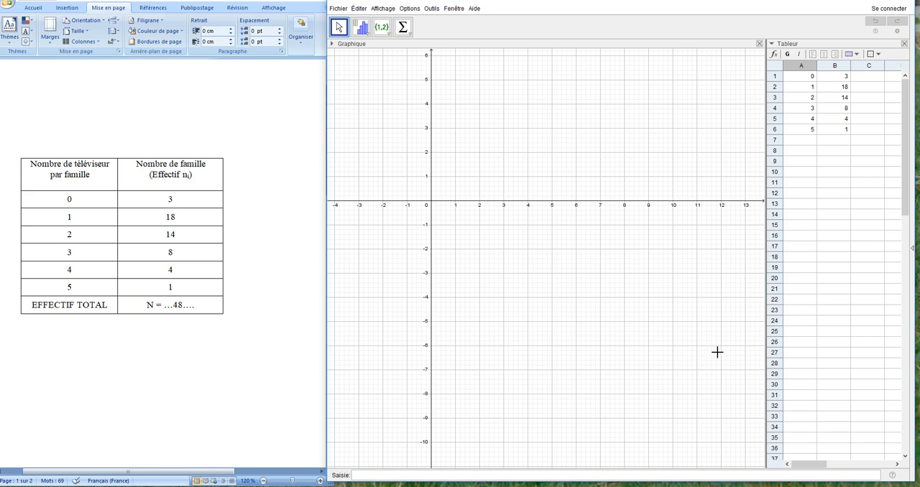
- Hide the spreadsheet view and show it again beside the graphics view
left_click(378, 10)
left_click(395, 34)
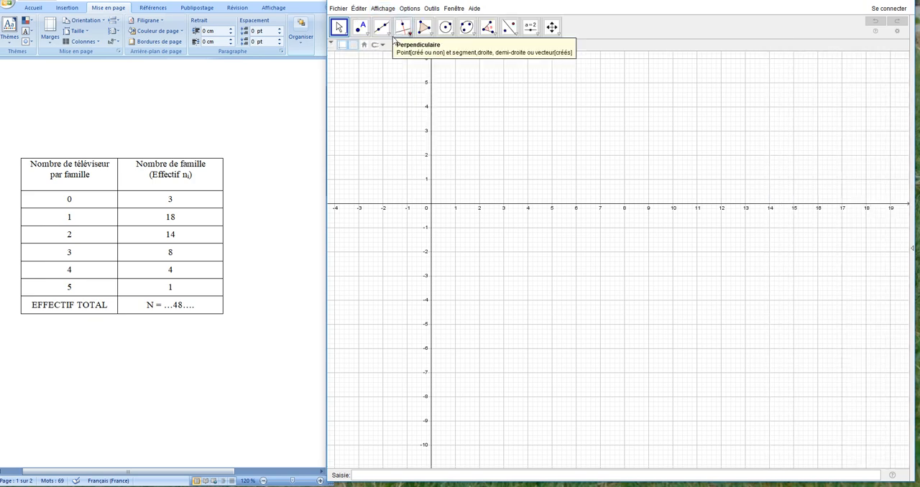
left_click(391, 11)
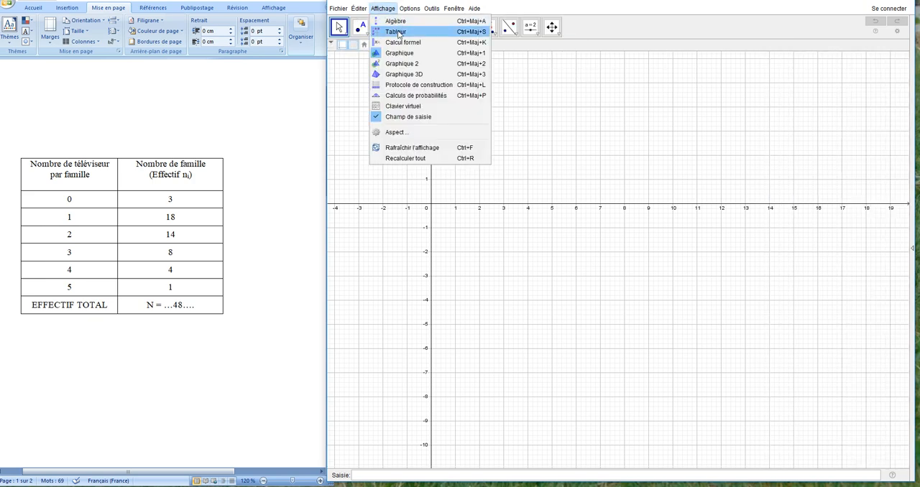
left_click(395, 32)
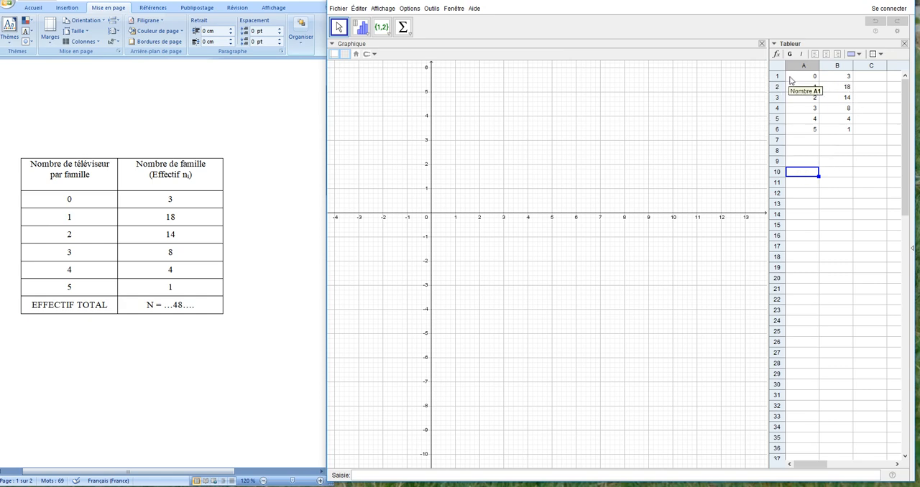
- Start a one-variable statistics analysis on cells A1:B6 and set the source type to data with frequencies (Données avec Effectifs)
left_click_drag(807, 78, 836, 134)
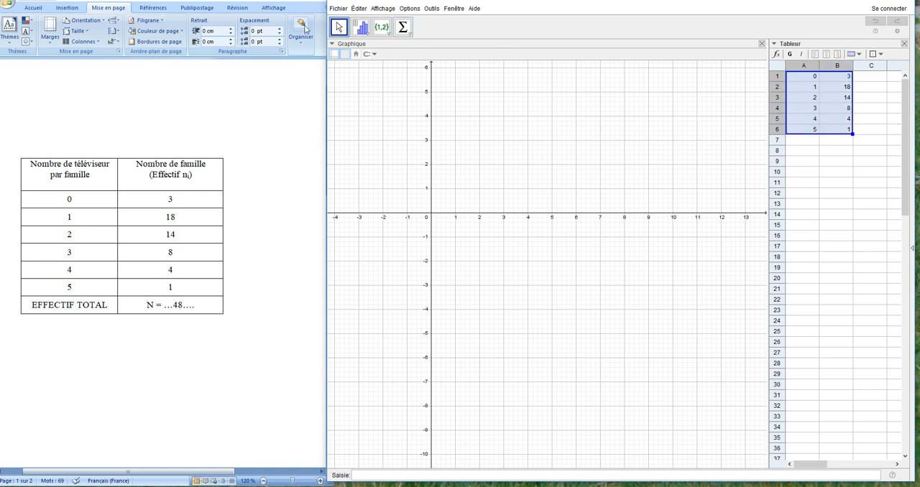
left_click(363, 33)
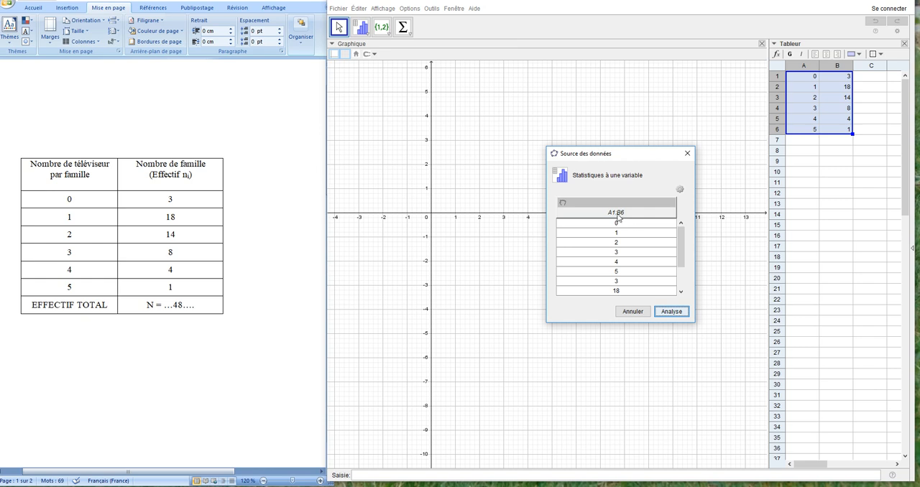
mouse_move(680, 246)
left_mouse_down()
mouse_move(668, 277)
mouse_move(669, 236)
left_mouse_up()
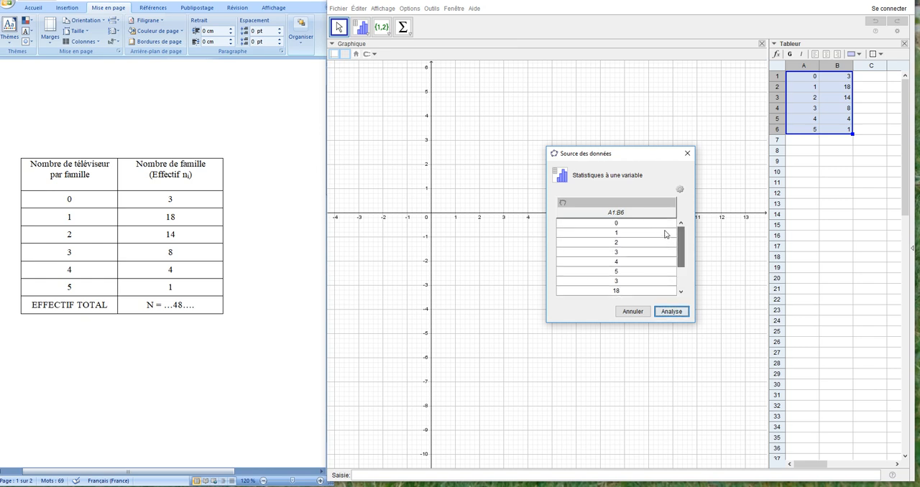
left_click(680, 191)
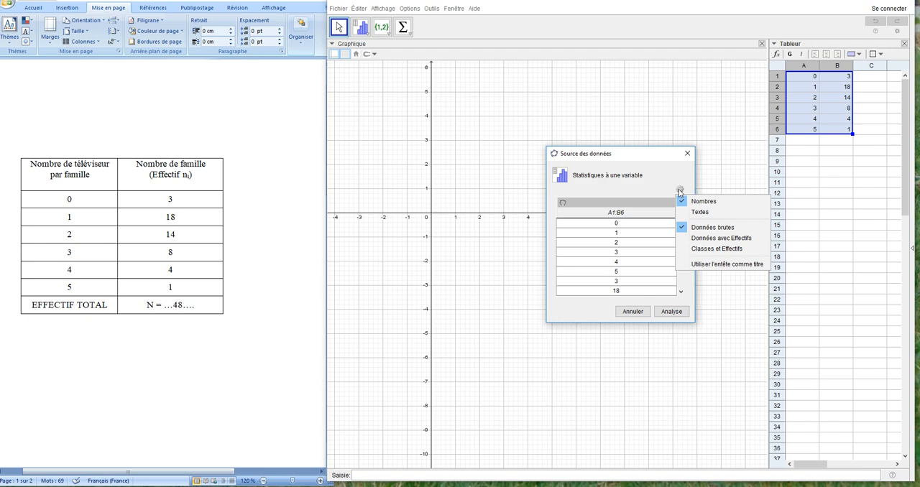
left_click(725, 239)
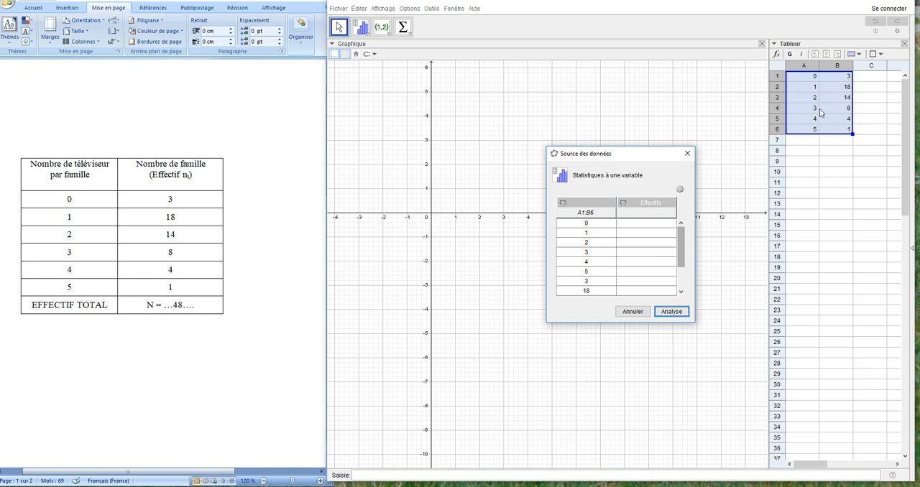
- Assign A1:A6 as the data values and B1:B6 as the frequencies, and run the analysis
left_click(810, 181)
left_click_drag(803, 77, 802, 130)
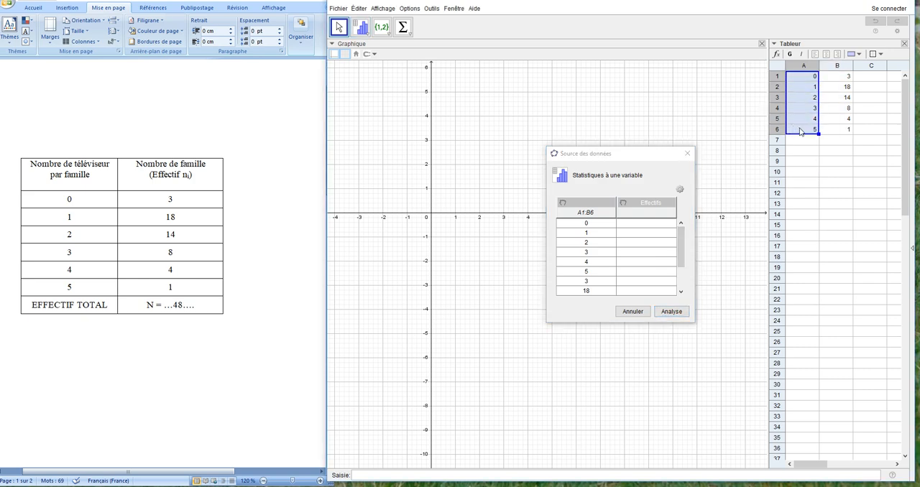
left_click(565, 207)
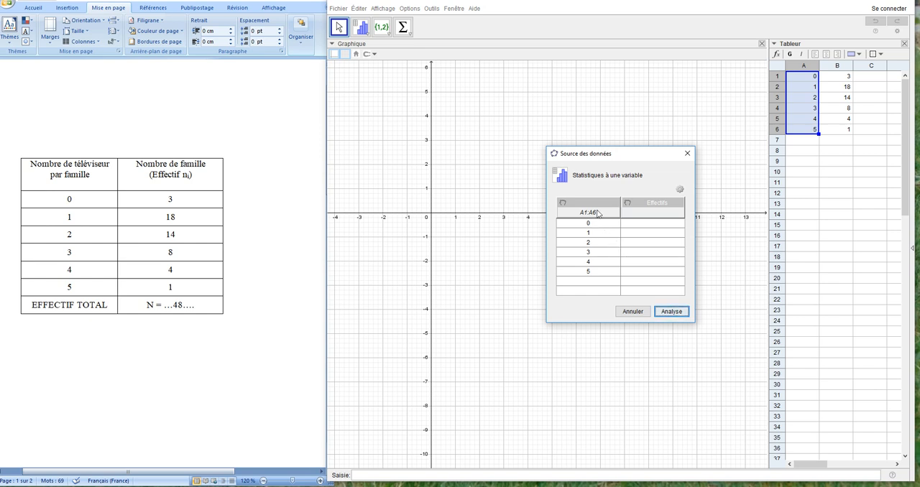
left_click_drag(838, 77, 833, 136)
left_click(629, 205)
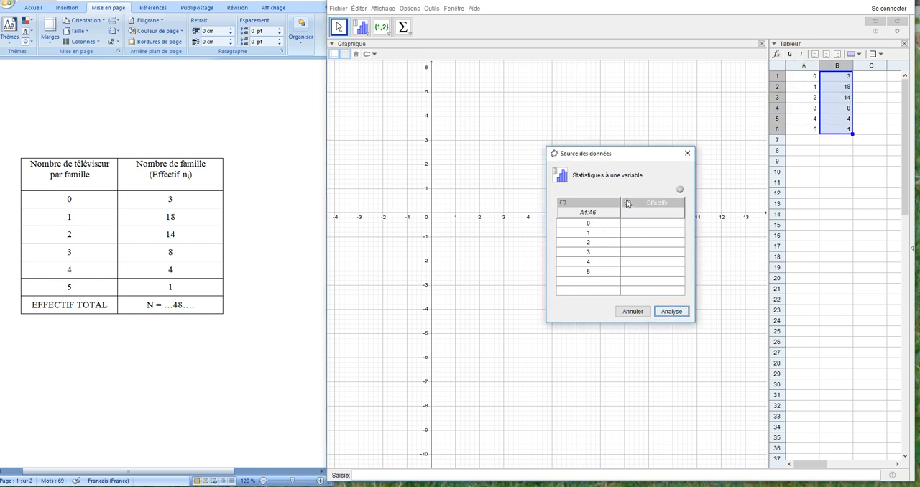
left_click(629, 205)
left_click(671, 312)
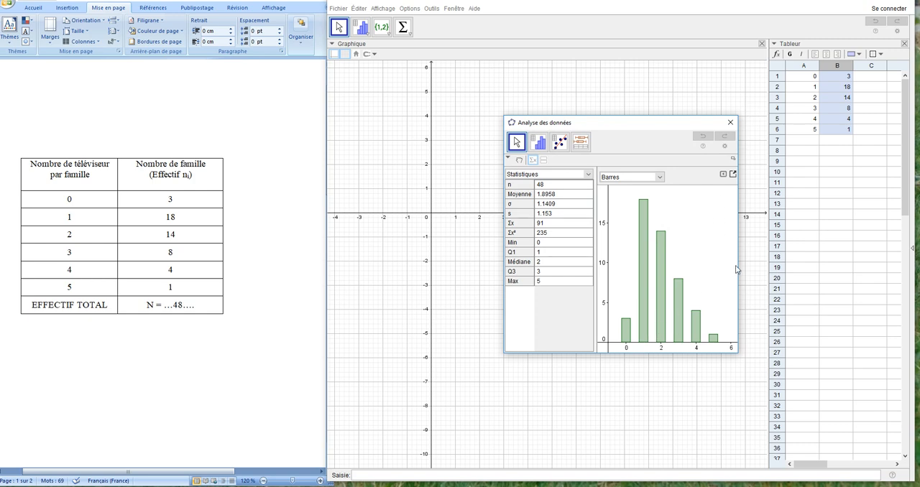
- Widen the data analysis window, examine the bar chart with and without the statistics table, and close the window
left_click_drag(738, 267, 814, 270)
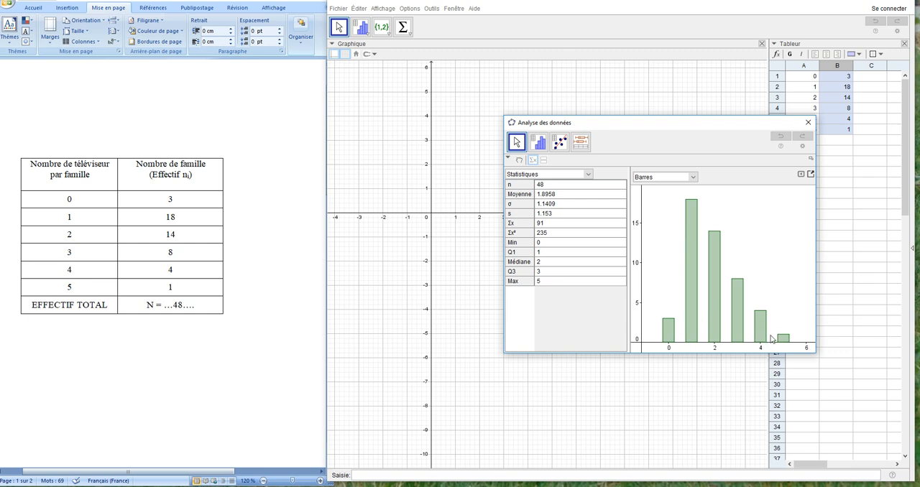
left_click(532, 161)
left_click(533, 161)
left_click(808, 123)
- Bring up the height-class table in the Word document and clear cells A1:B6 of the GeoGebra spreadsheet
scroll(172, 209, "down", 12)
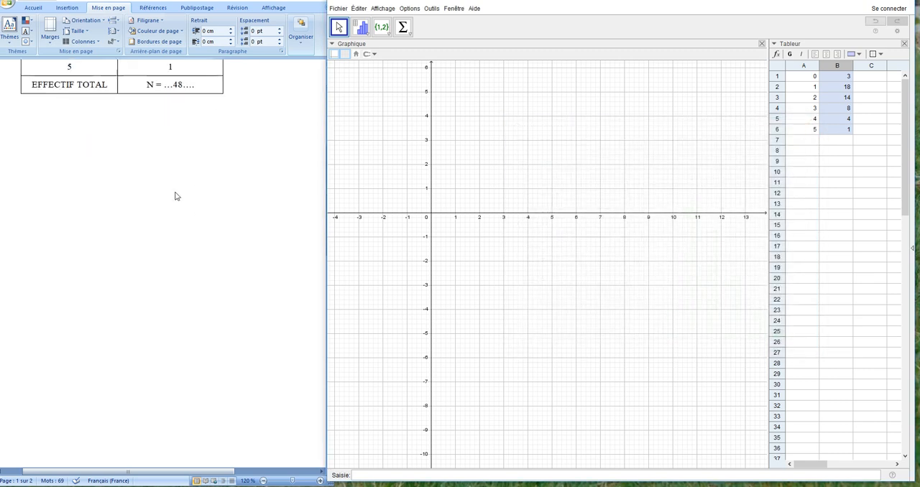
scroll(176, 209, "down", 10)
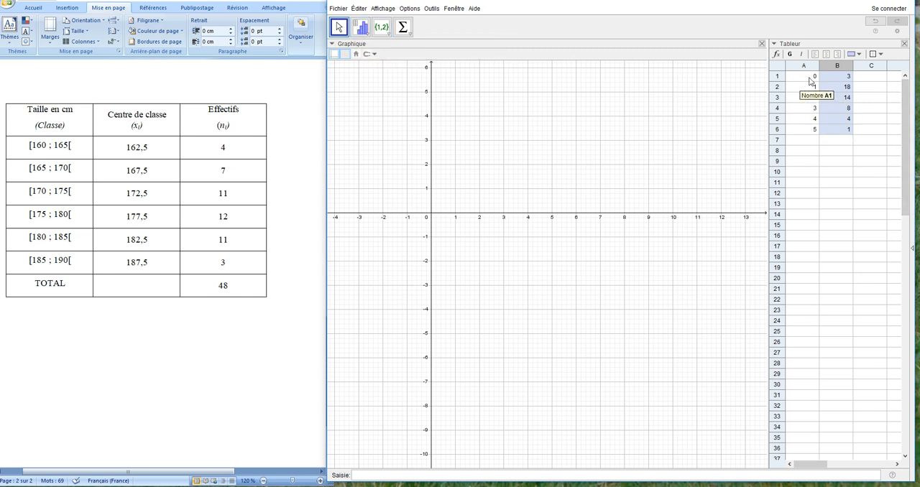
left_click_drag(811, 77, 828, 139)
key("Delete")
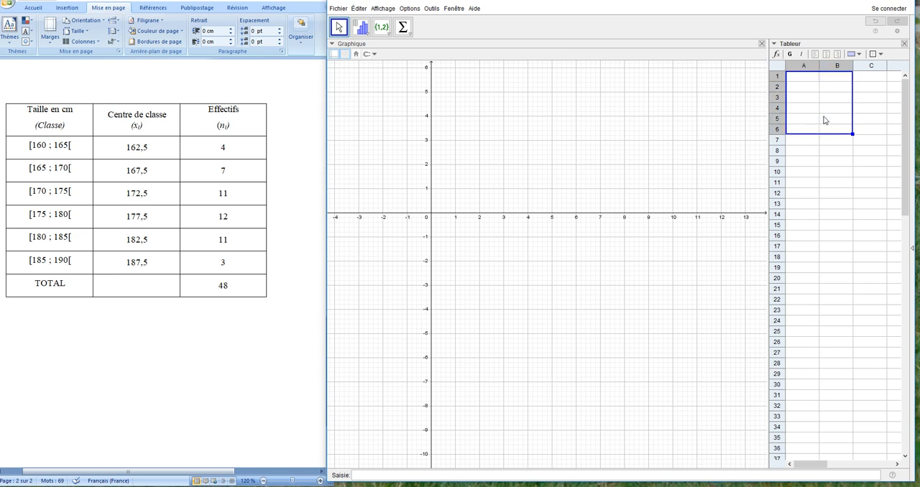
- Enter the height-class frequencies 4, 7, 11, 12, 11 and 3 in cells A1 to A6
left_click(802, 77)
type("4")
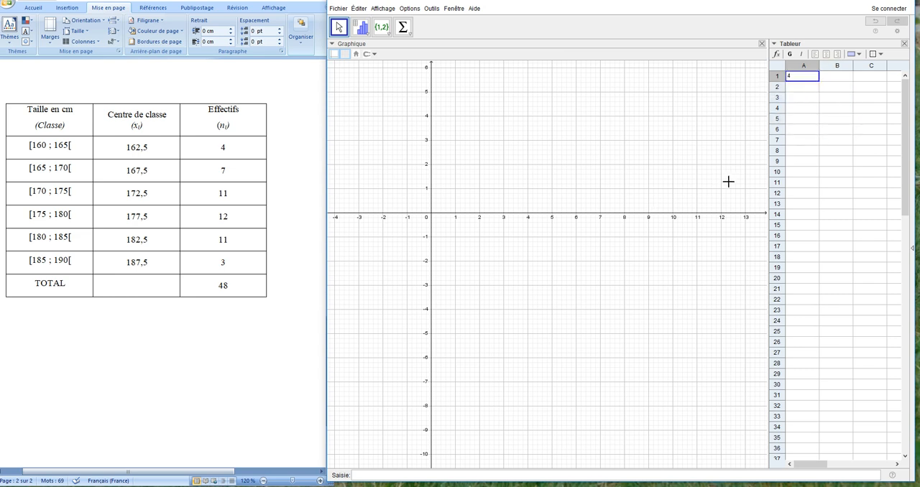
key("Return")
type("7")
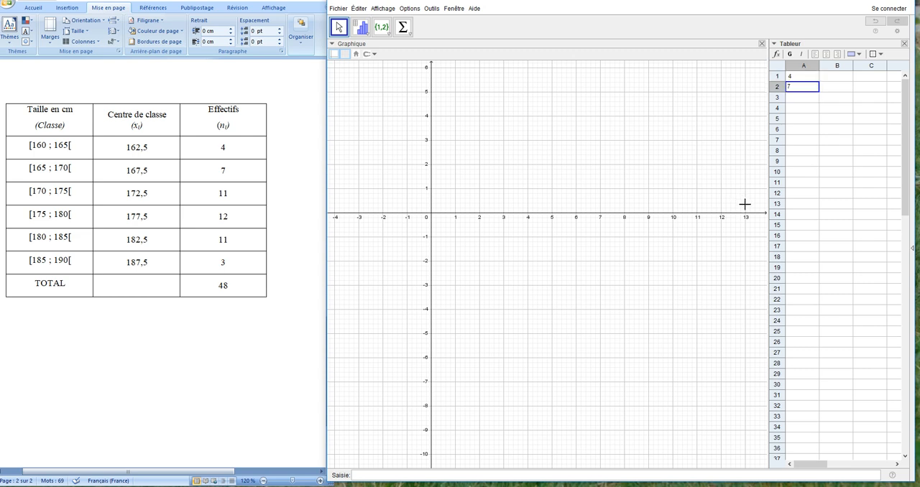
key("Return")
type("11")
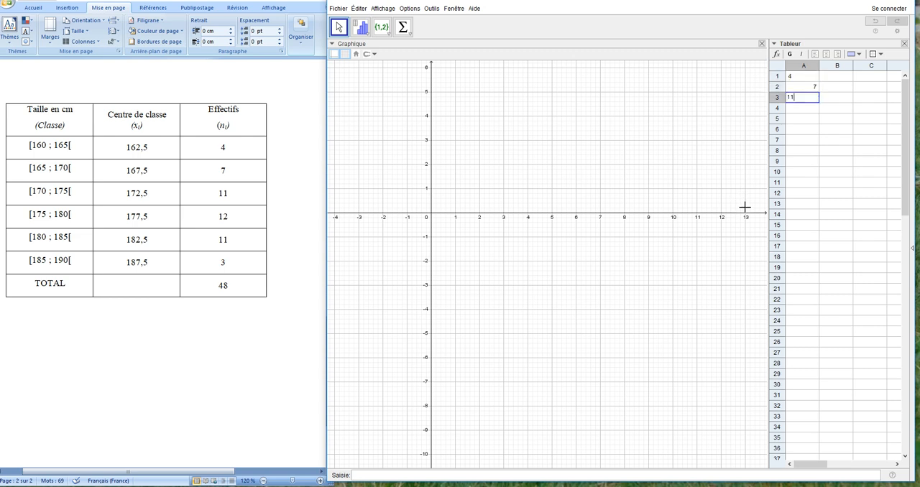
key("Return")
type("12")
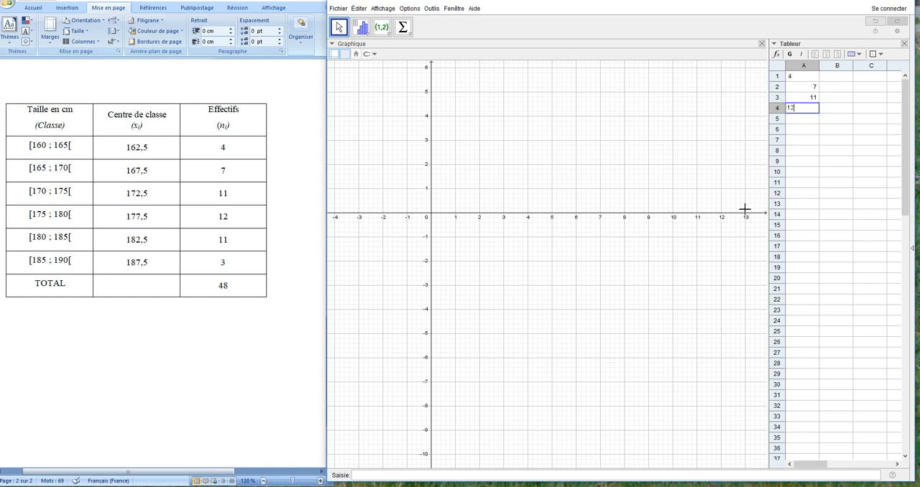
key("Return")
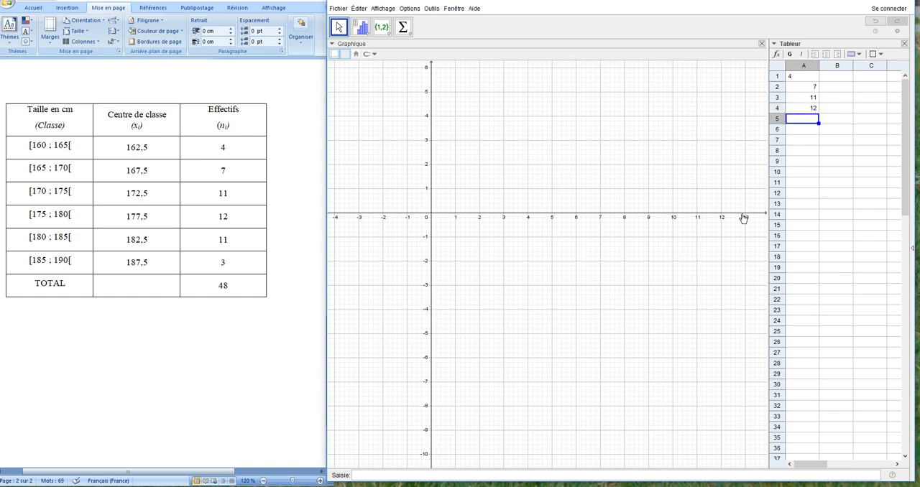
type("11")
key("Return")
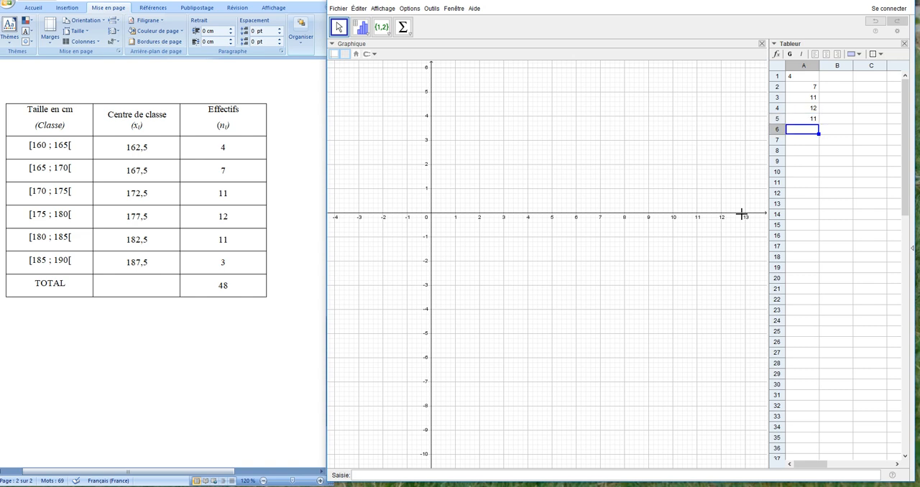
type("3")
key("Return")
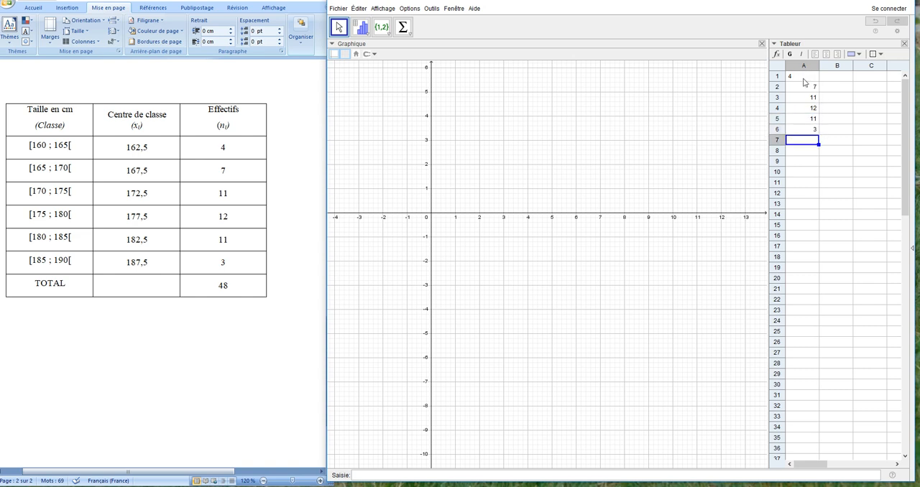
- Re-enter the value 4 in cell A1 as a number
left_click(815, 177)
left_click(795, 83)
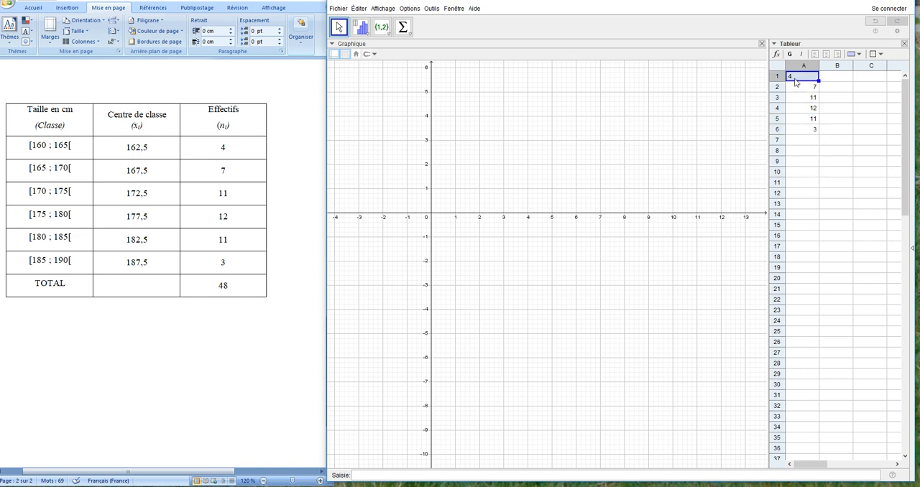
type("4")
key("Return")
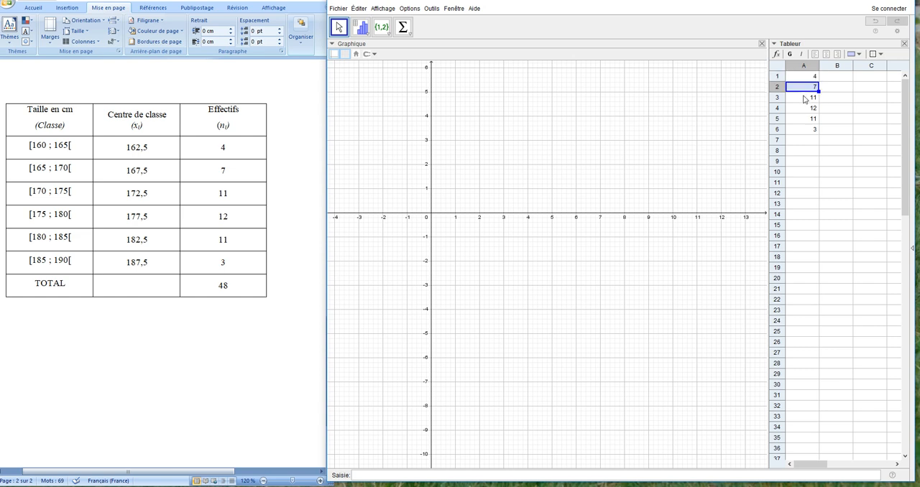
- Start a one-variable analysis in classes and frequencies mode (Classes et Effectifs), with A1:A6 as the frequencies
left_click_drag(800, 74, 801, 134)
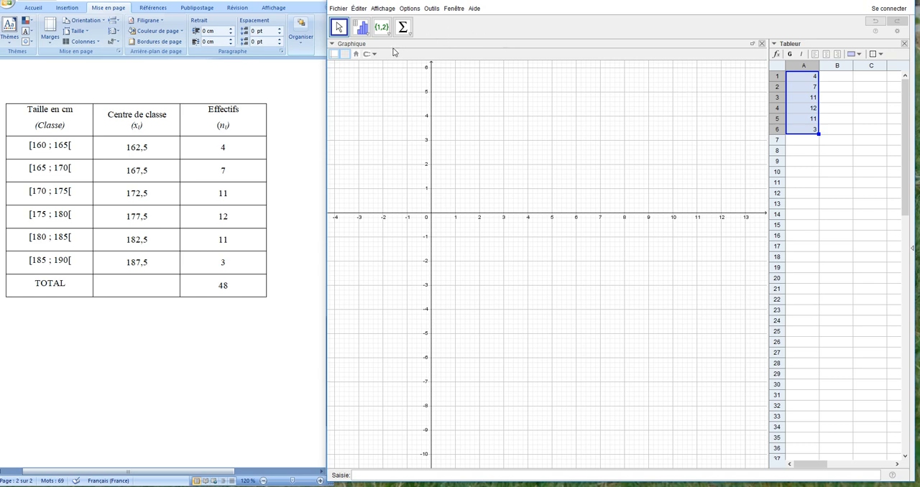
left_click(360, 27)
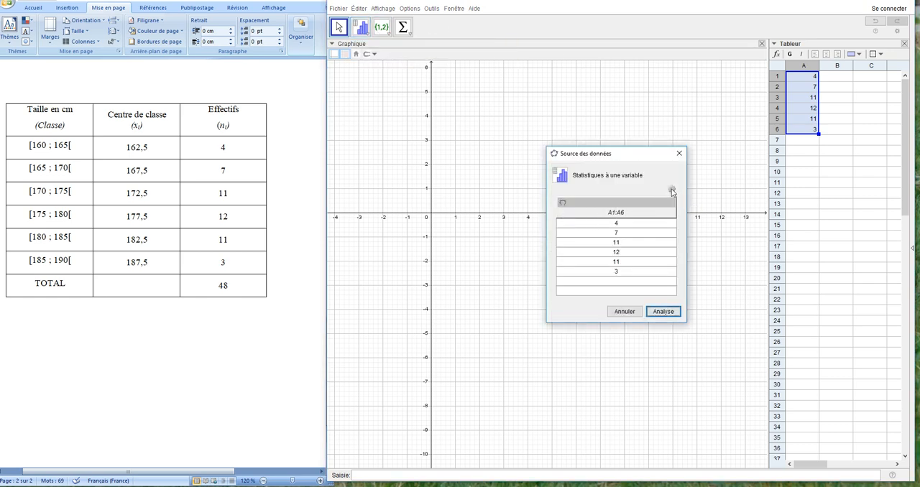
left_click(672, 191)
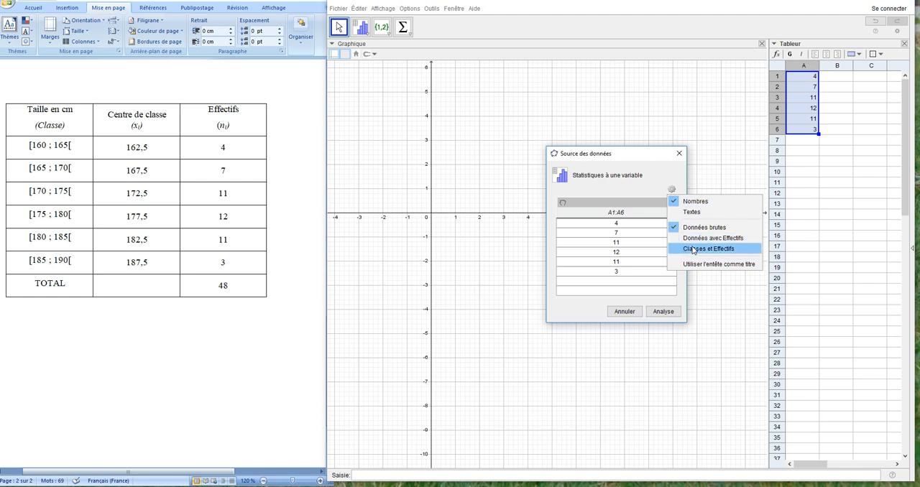
left_click(693, 249)
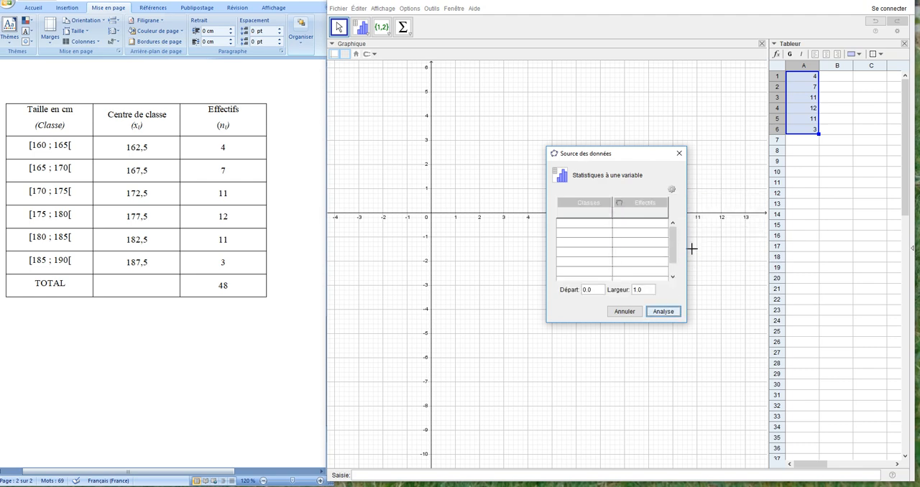
left_click(619, 204)
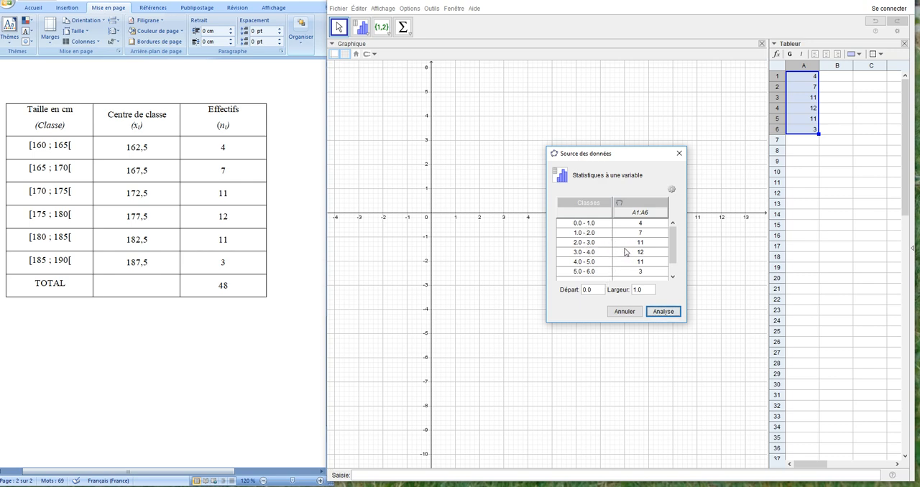
- Set the class start (Départ) to 160 and the class width (Largeur) to 5, and run the analysis
double_click(585, 291)
type("160")
double_click(647, 293)
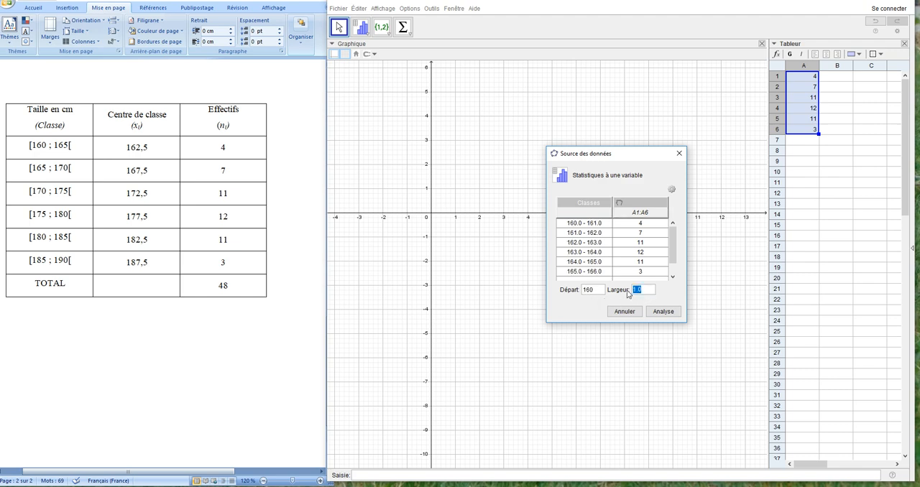
type("5")
left_click(651, 313)
left_click(663, 312)
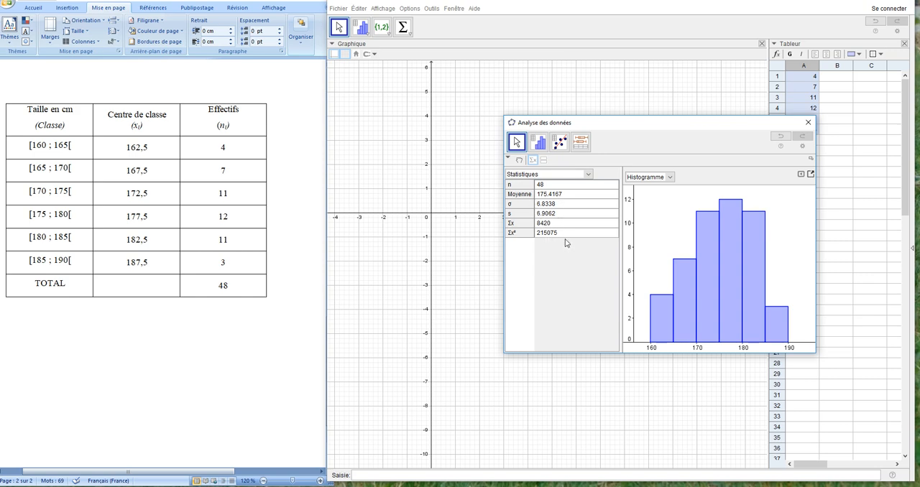
- Examine the histogram with and without the statistics table, and close the data analysis window
left_click(534, 160)
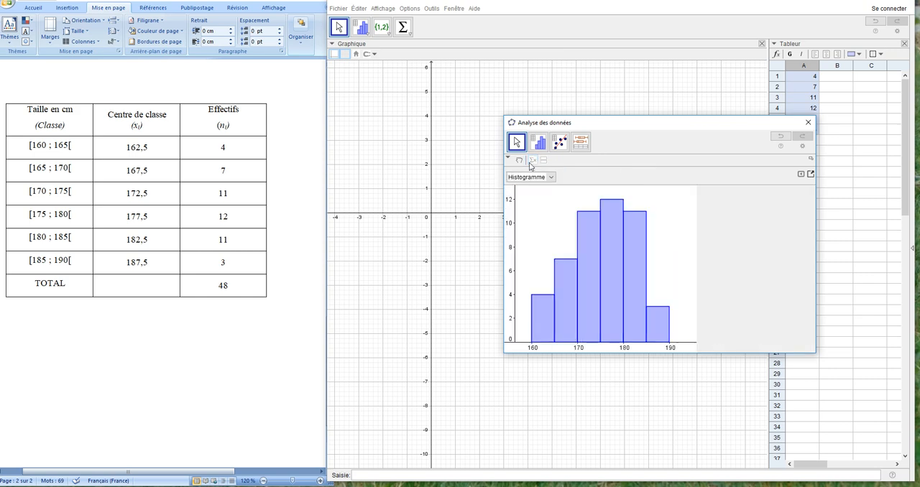
left_click(534, 161)
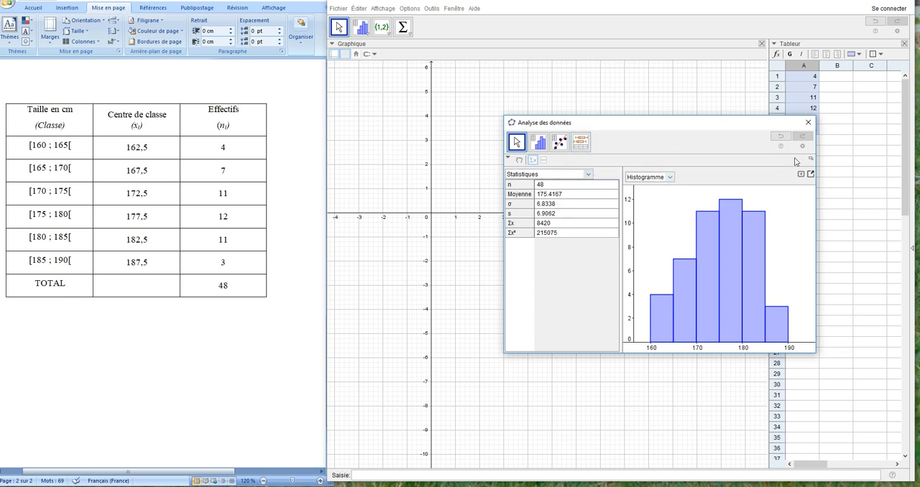
left_click(808, 123)
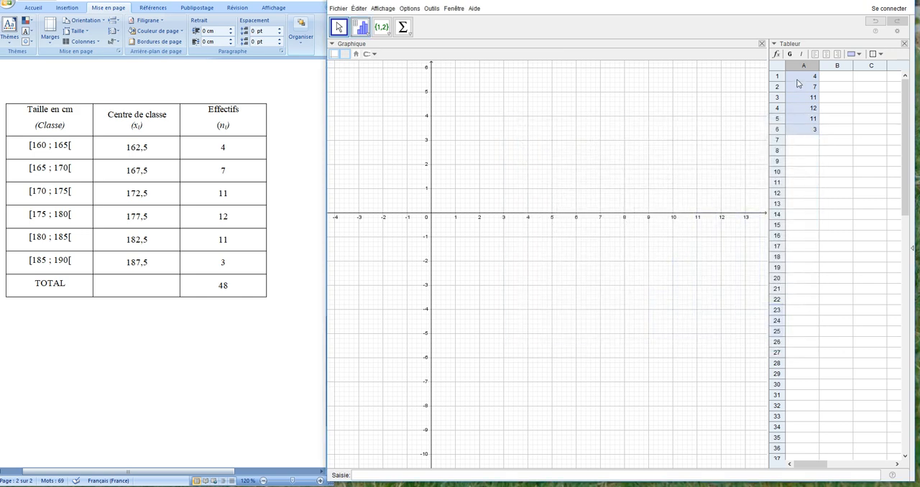
- Enter the class centres 162.5, 167.5, 172.5, 177.5, 182.5 and 187.5 in cells B1 to B6
left_click(839, 79)
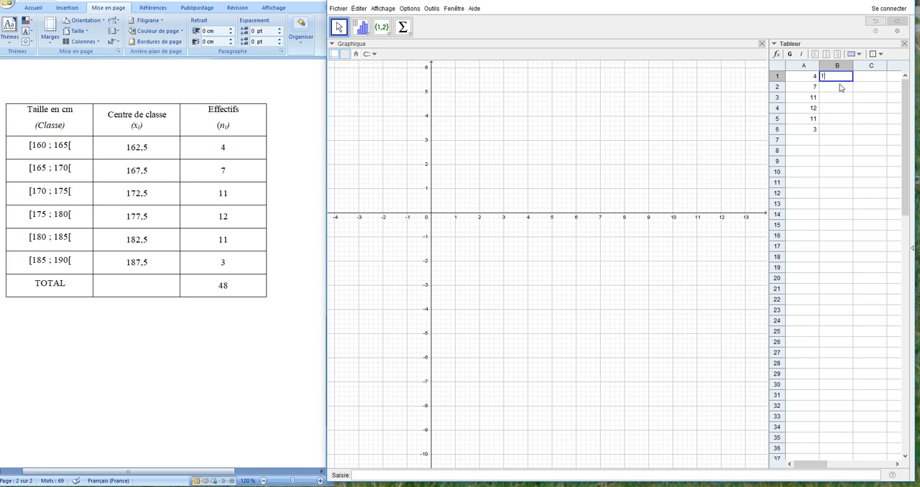
type("162.5")
key("Return")
type("167")
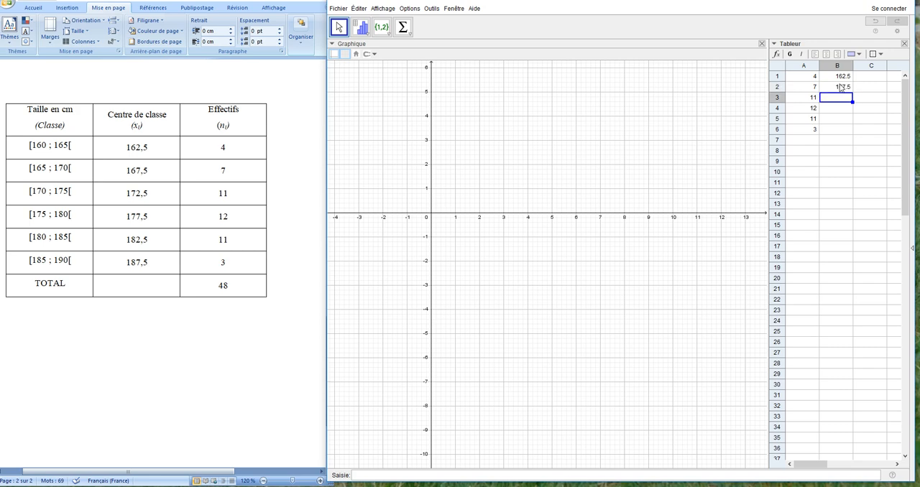
type("172.5")
key("Return")
type("177.")
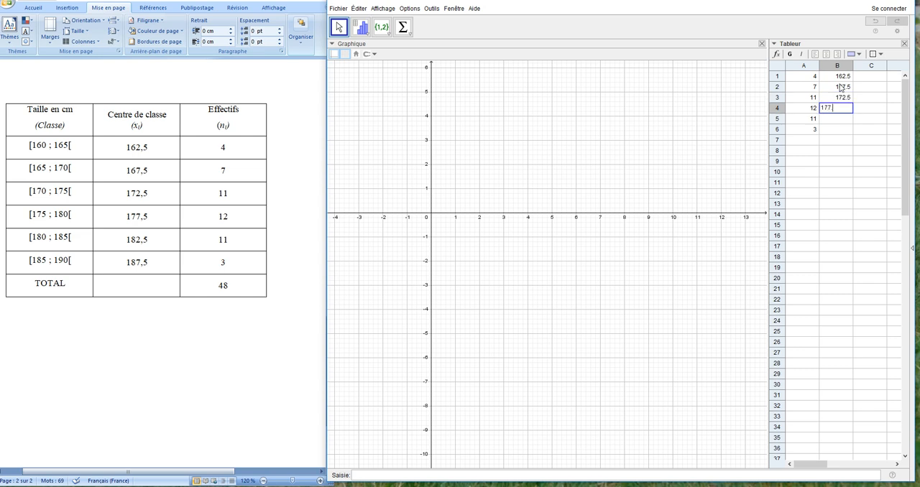
type("5")
key("Return")
type("1")
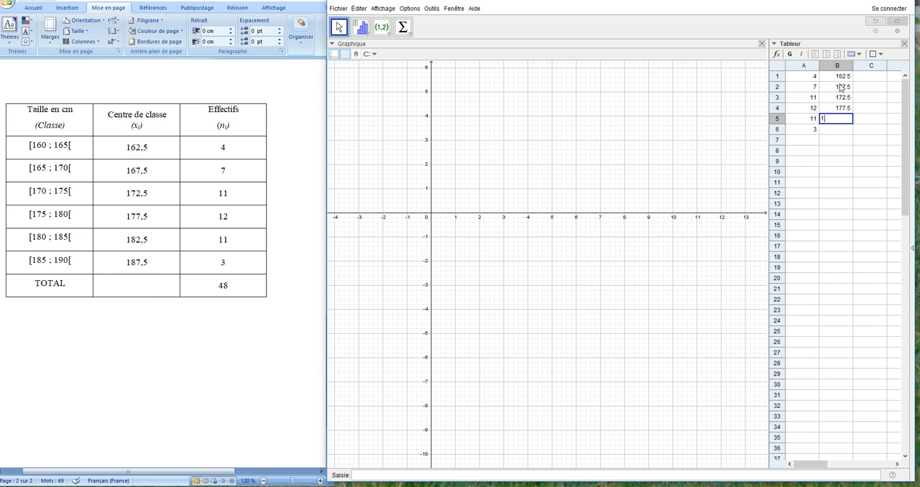
type("82.5")
key("Return")
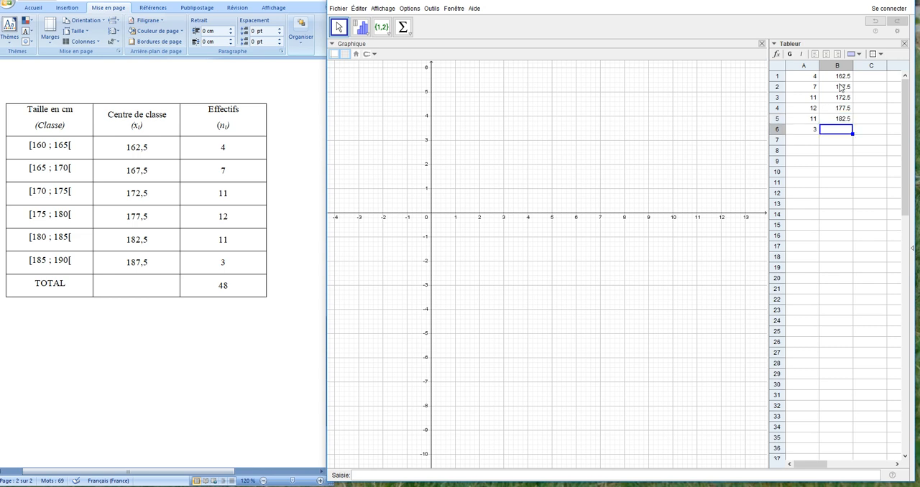
type("187.5")
key("Return")
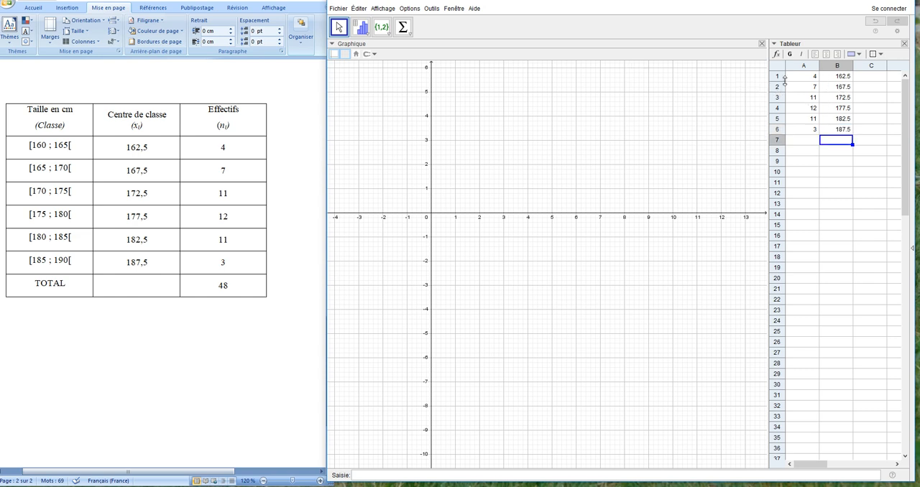
- Start a one-variable analysis on the range A1:B6 and switch its data source to data with frequencies (Données avec Effectifs)
left_click(362, 27)
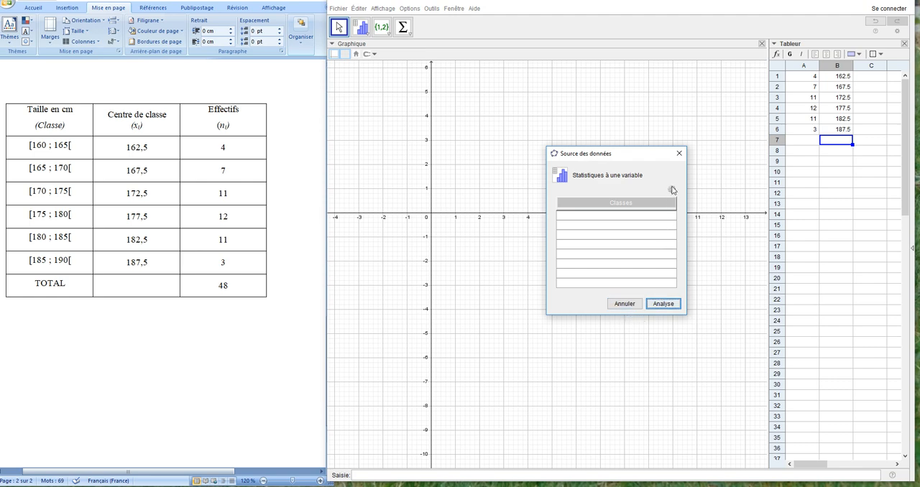
left_click(625, 300)
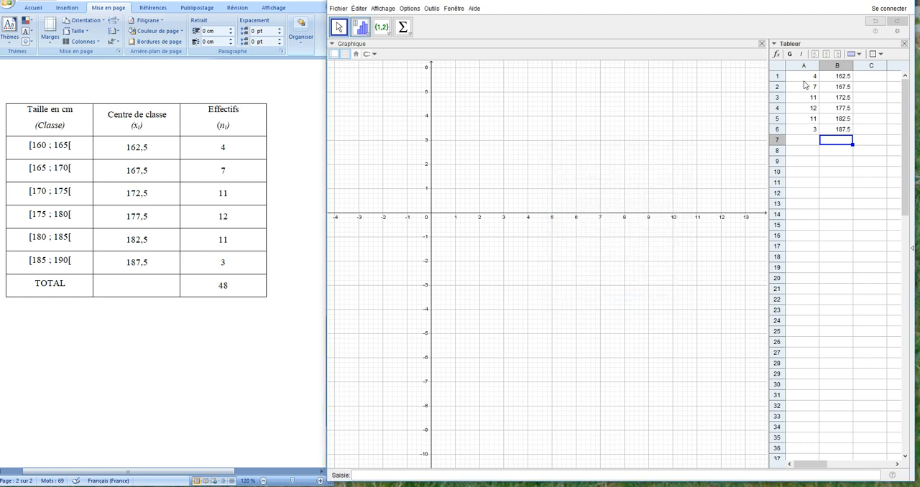
left_click_drag(804, 80, 834, 131)
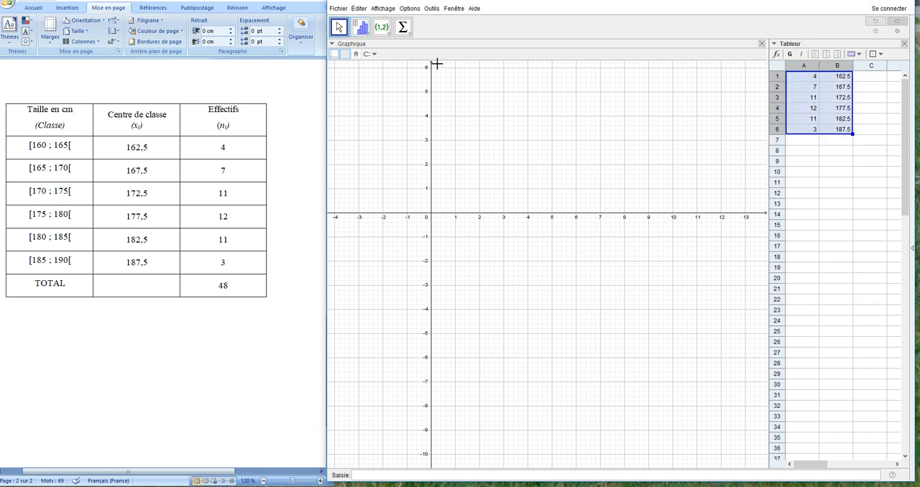
left_click(354, 35)
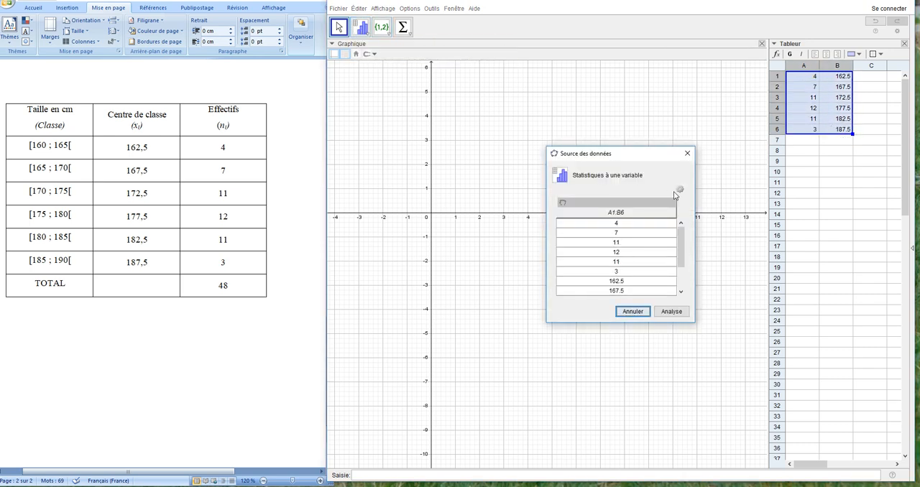
left_click(680, 192)
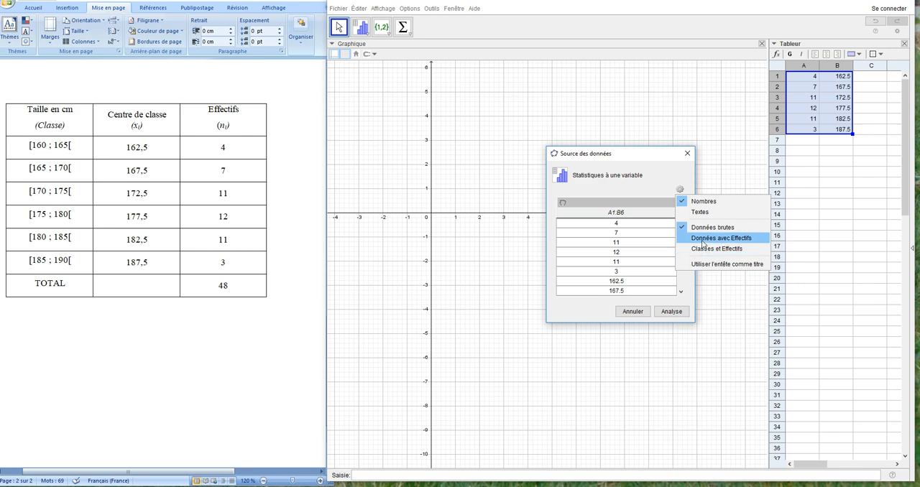
left_click(703, 240)
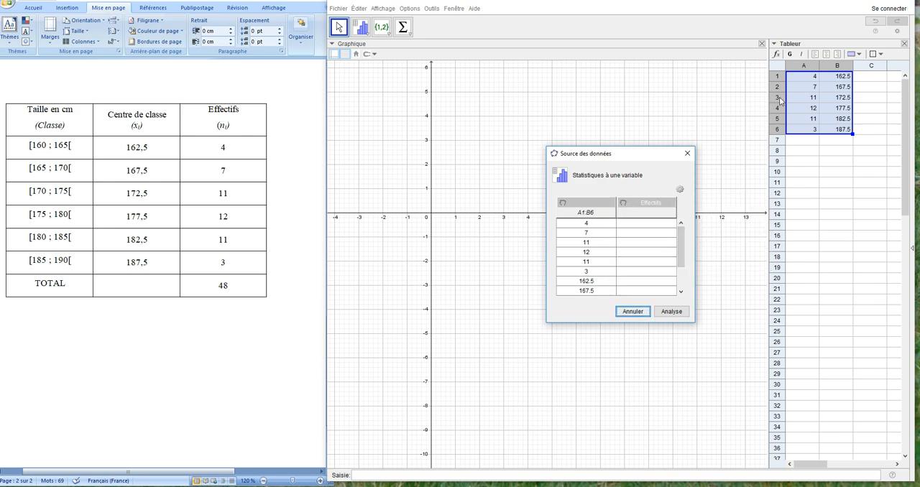
- Assign A1:A6 as the frequencies and B1:B6 as the data values, then run the analysis and close its results window
left_click_drag(803, 76, 805, 131)
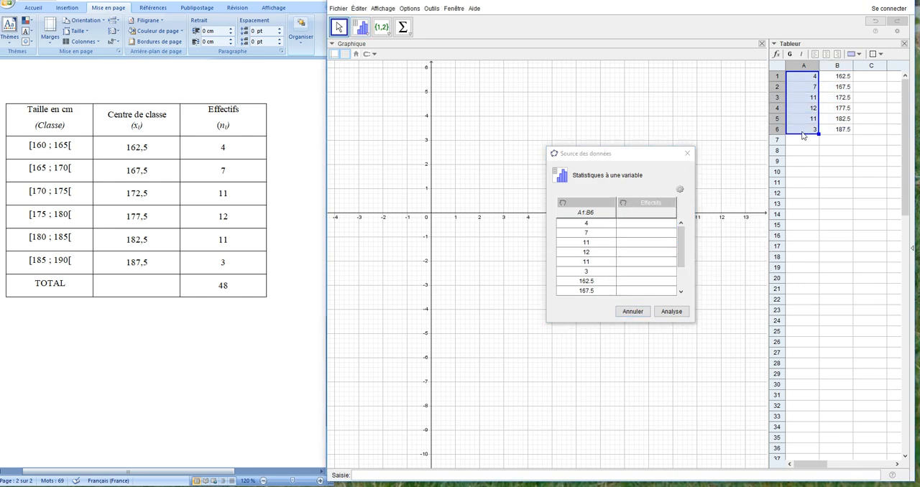
left_click(623, 204)
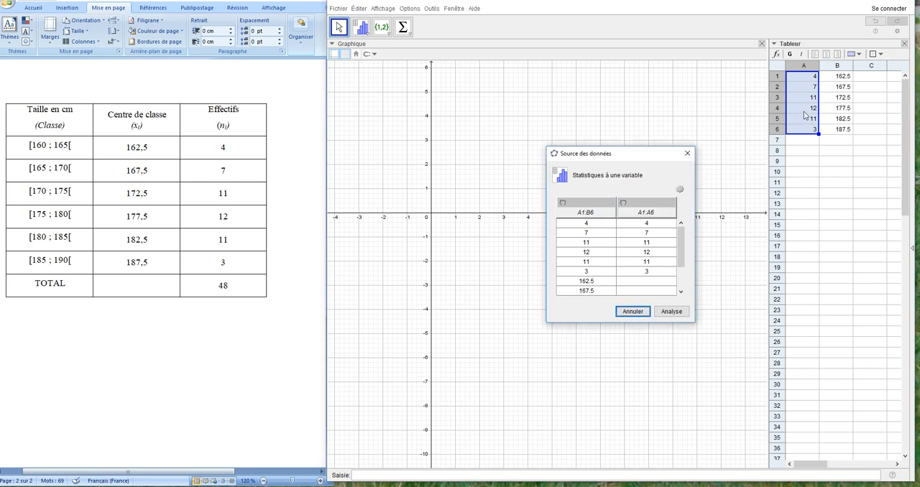
left_click_drag(832, 76, 830, 131)
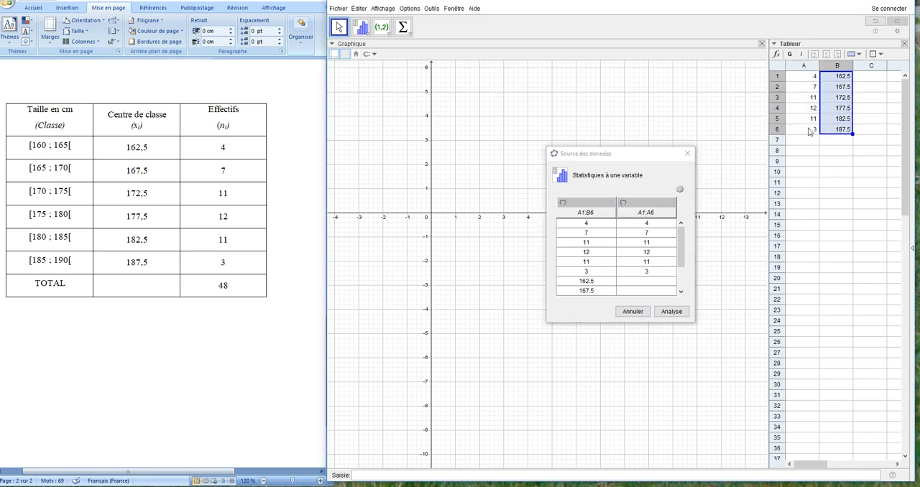
left_click(565, 204)
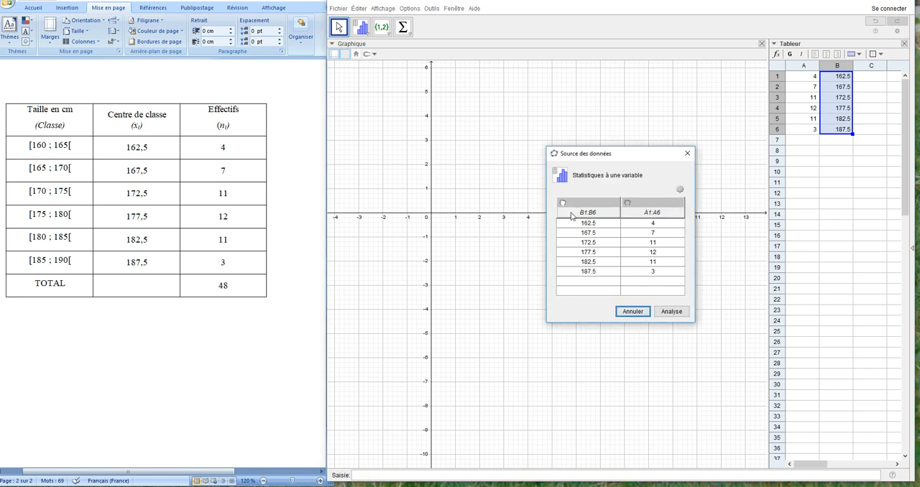
left_click(671, 311)
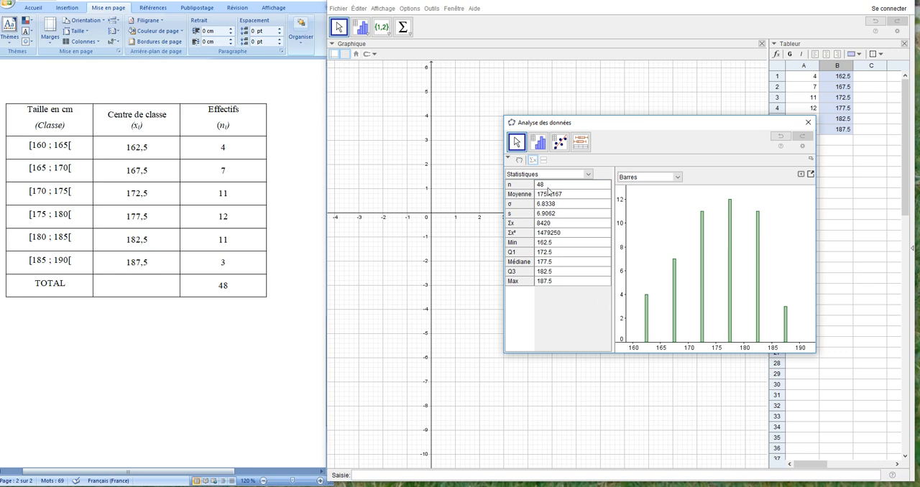
left_click(807, 124)
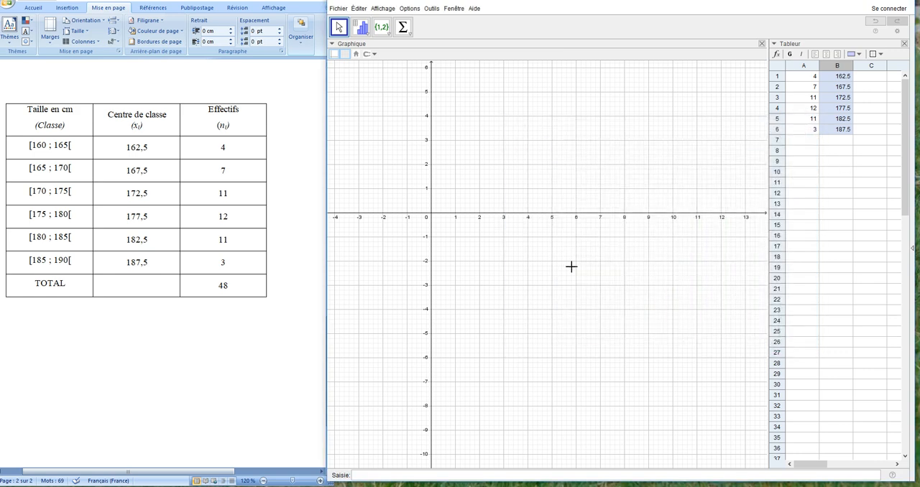